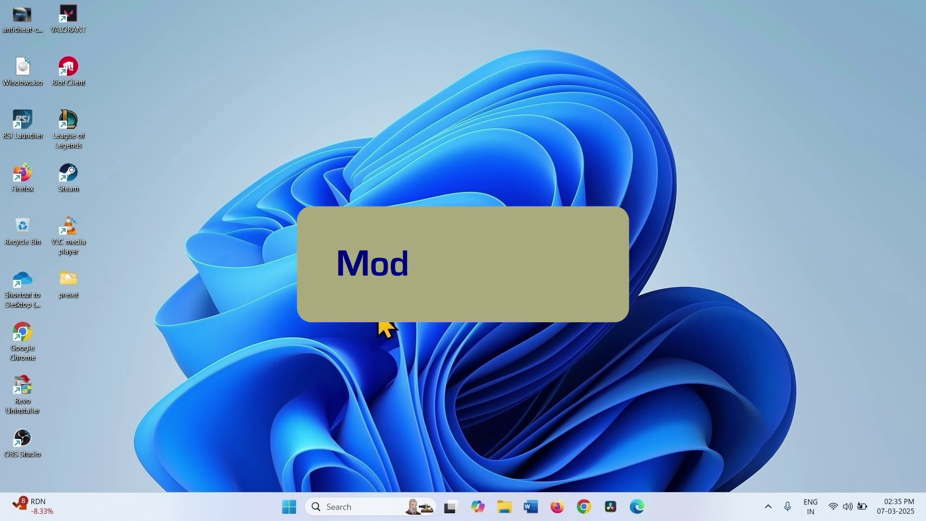
# Search Windows for 'services' so the Services app is the best match.
pyautogui.click(342, 505)
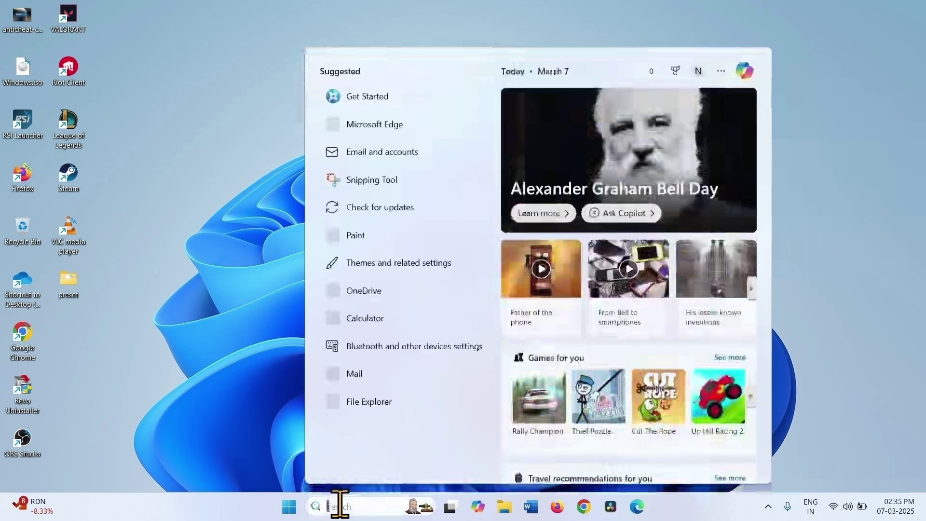
pyautogui.write('service')
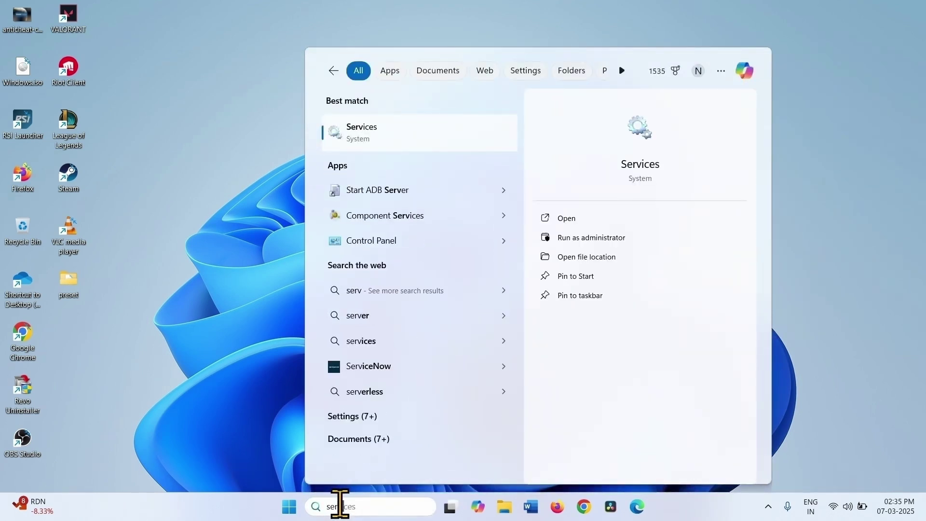
pyautogui.write('s')
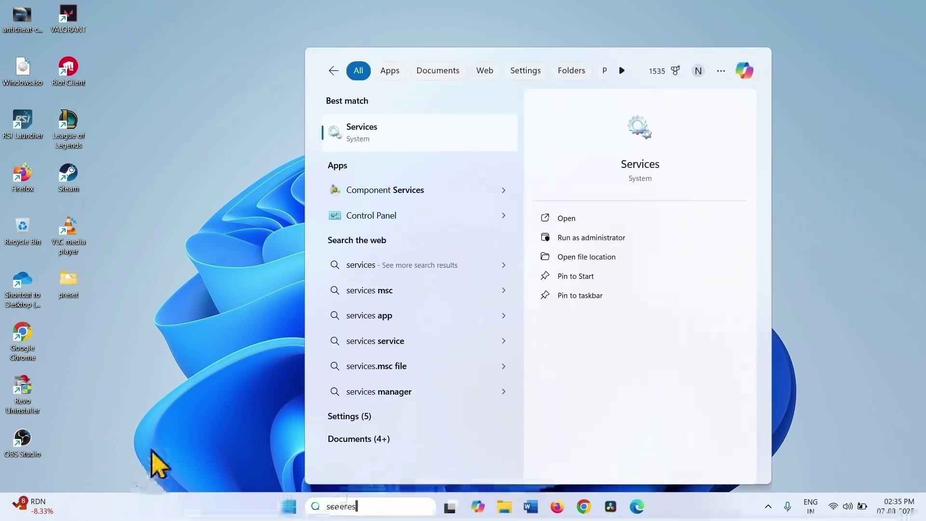
# Open Services, find the disabled vgc service and bring up its context menu.
pyautogui.click(419, 144)
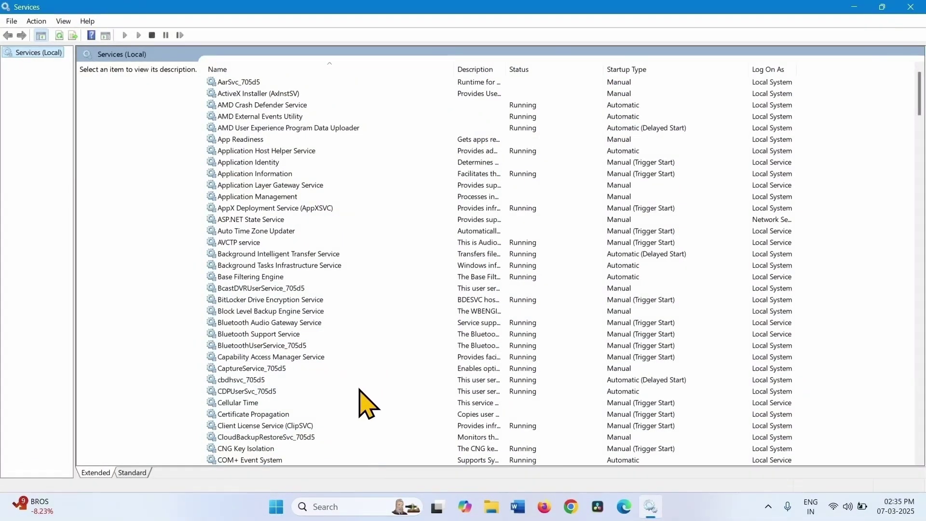
pyautogui.scroll(-20, 366, 404)
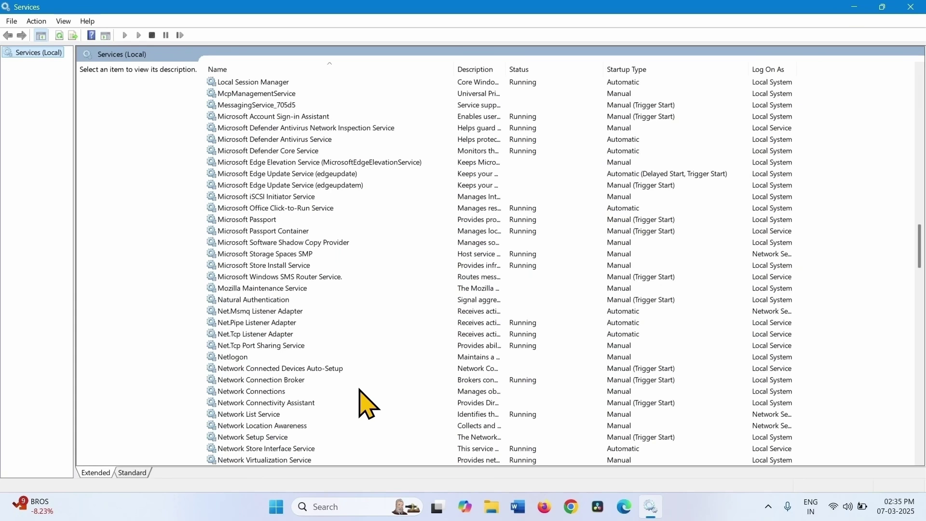
pyautogui.scroll(-9, 359, 389)
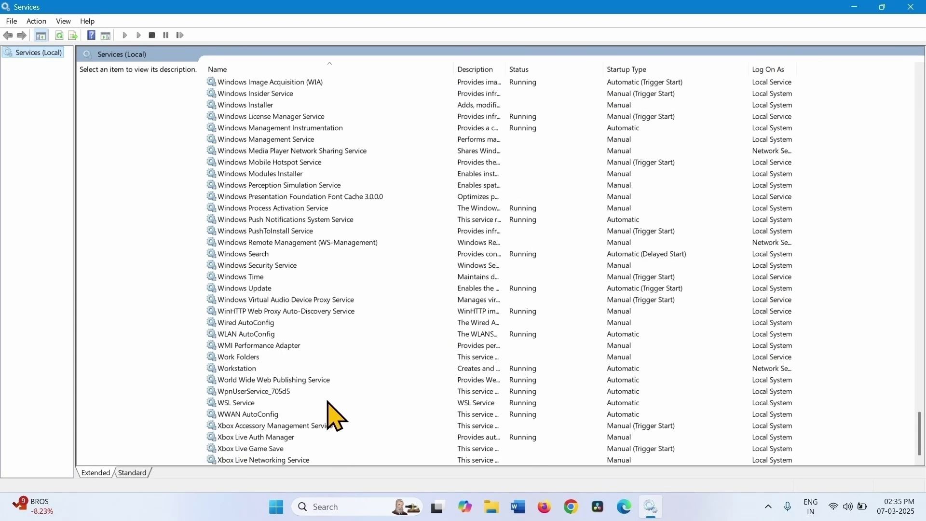
pyautogui.scroll(9, 251, 386)
pyautogui.scroll(5, 249, 384)
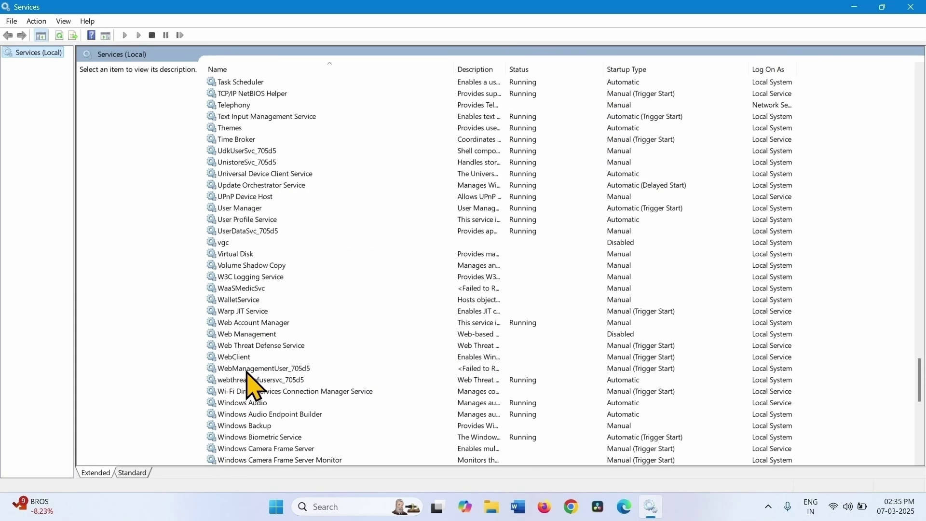
pyautogui.click(225, 246)
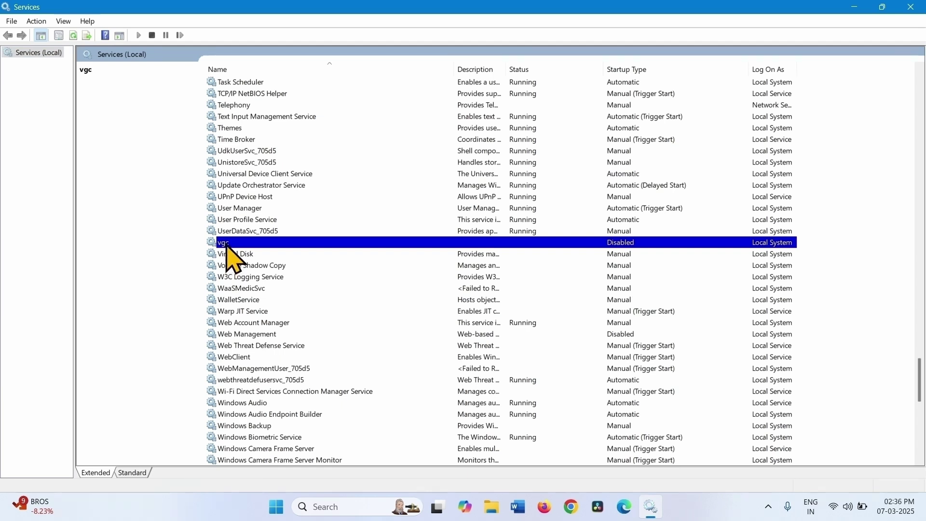
pyautogui.rightClick(226, 244)
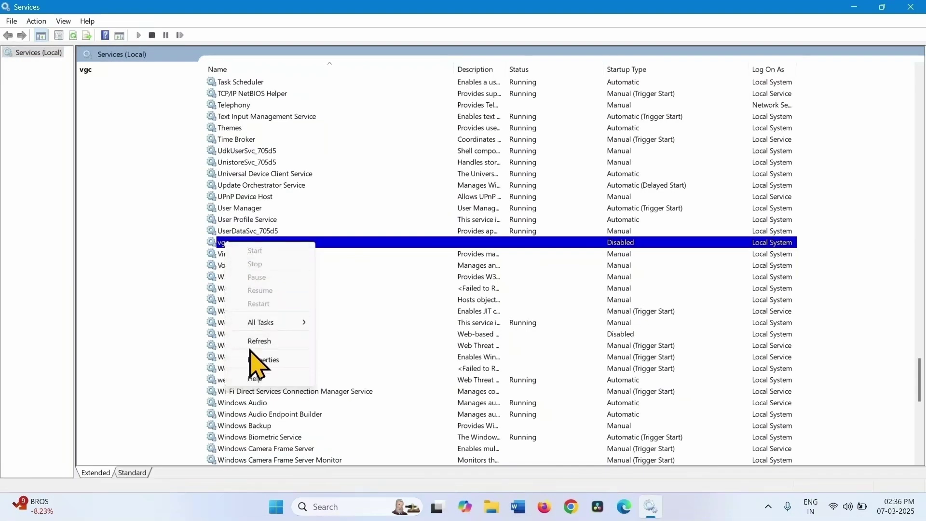
# Set the vgc service's startup type to Automatic and apply it.
pyautogui.click(255, 361)
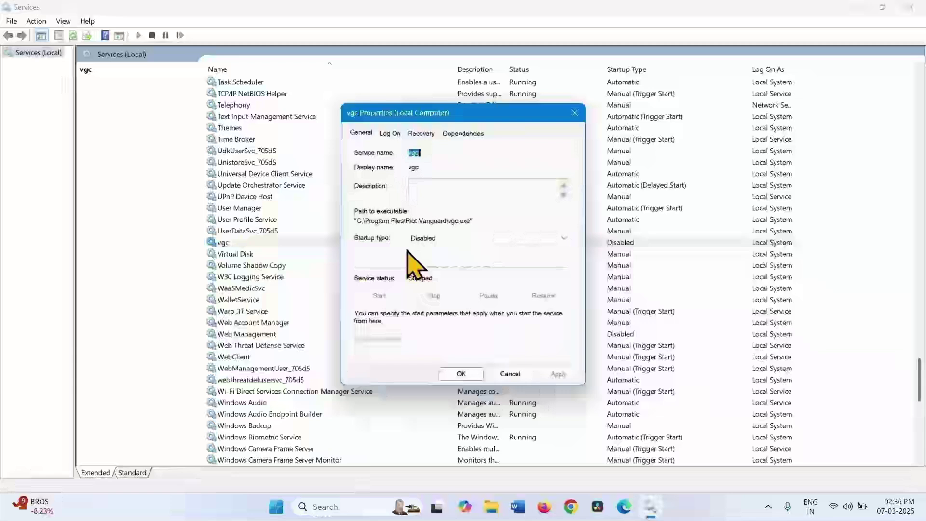
pyautogui.click(434, 239)
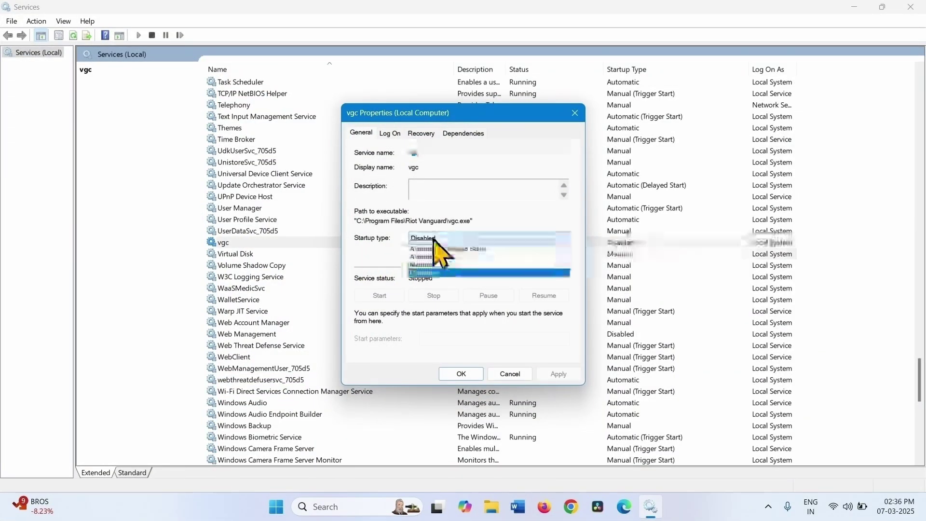
pyautogui.click(433, 256)
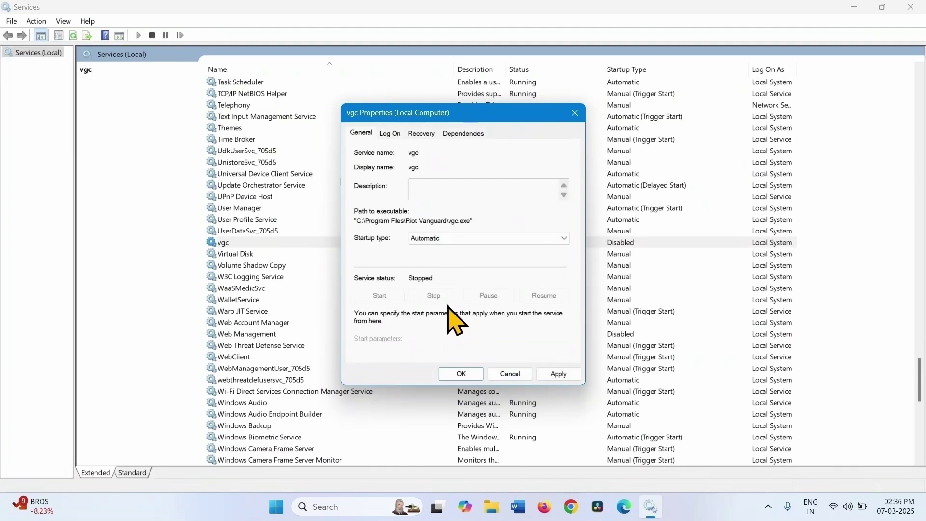
pyautogui.click(559, 375)
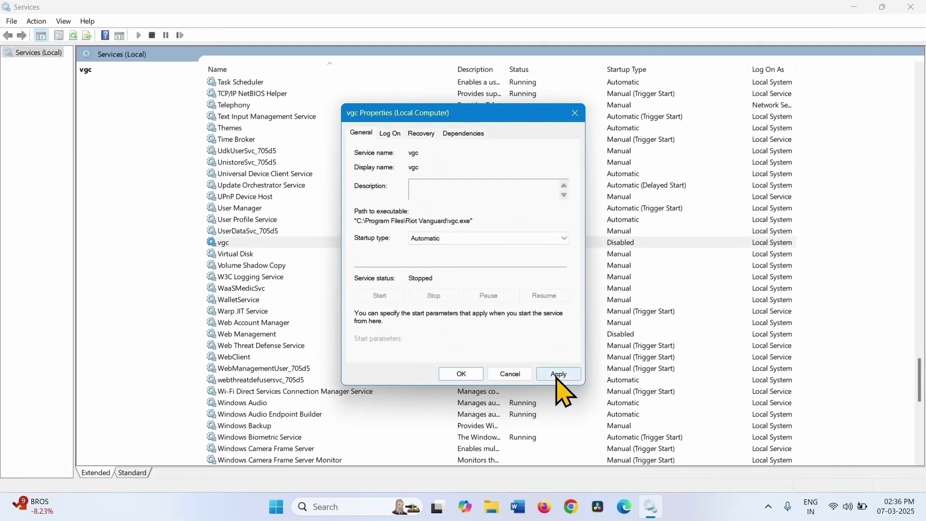
pyautogui.click(557, 375)
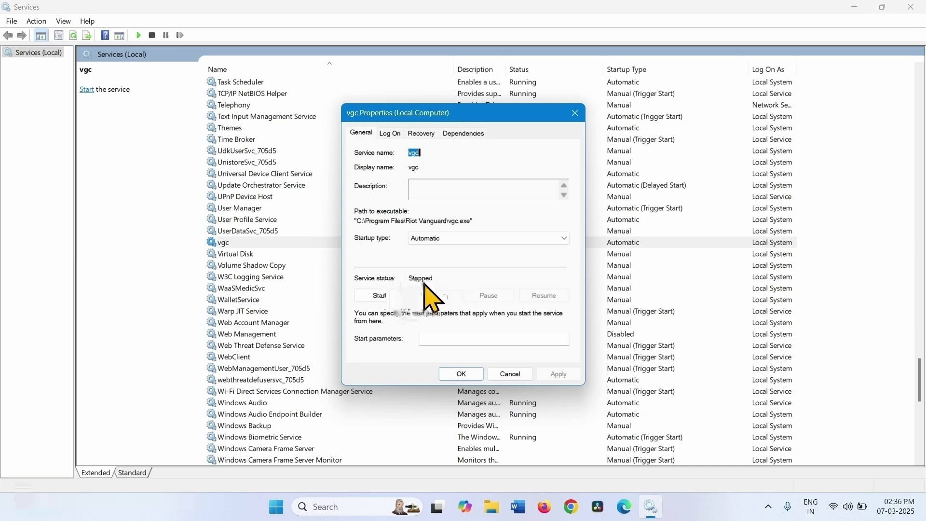
# Start the vgc service so it is Running, then close its properties.
pyautogui.click(370, 297)
pyautogui.click(370, 295)
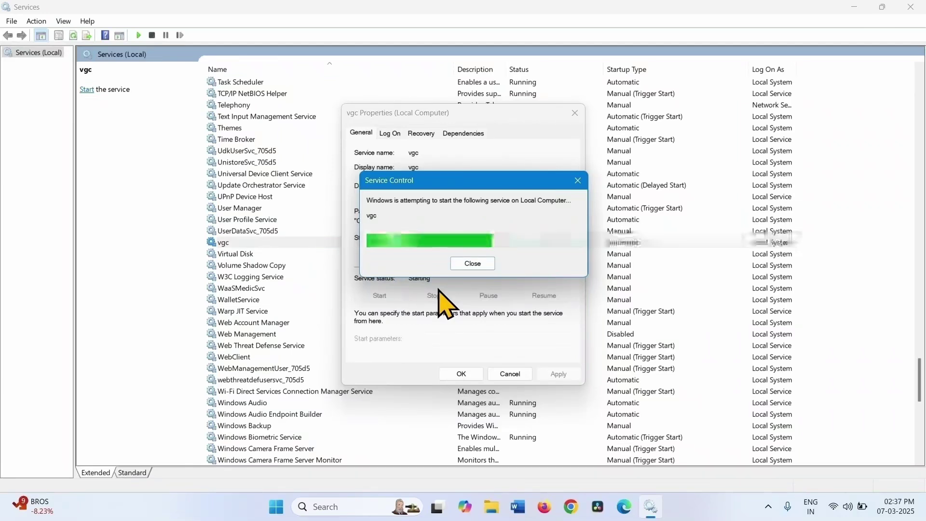
pyautogui.click(462, 375)
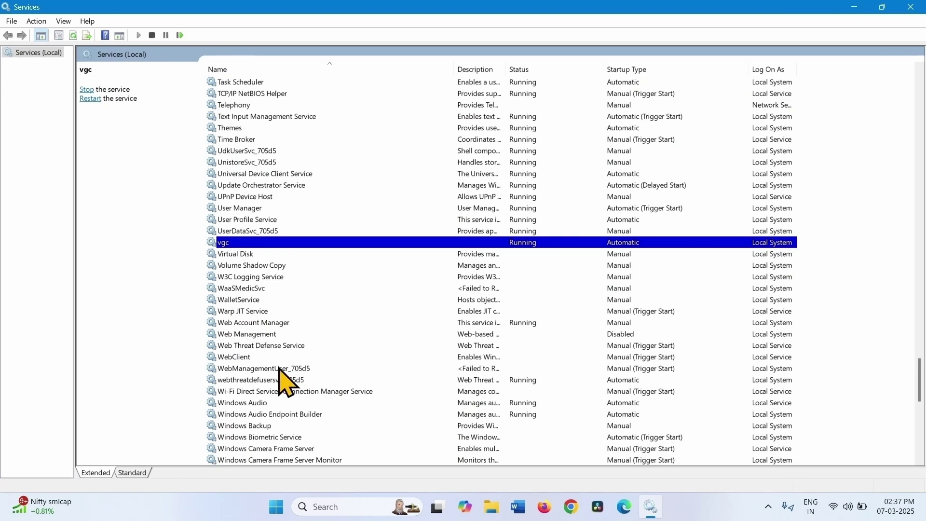
# Close Services and open System Configuration by searching 'msconfig'.
pyautogui.click(911, 8)
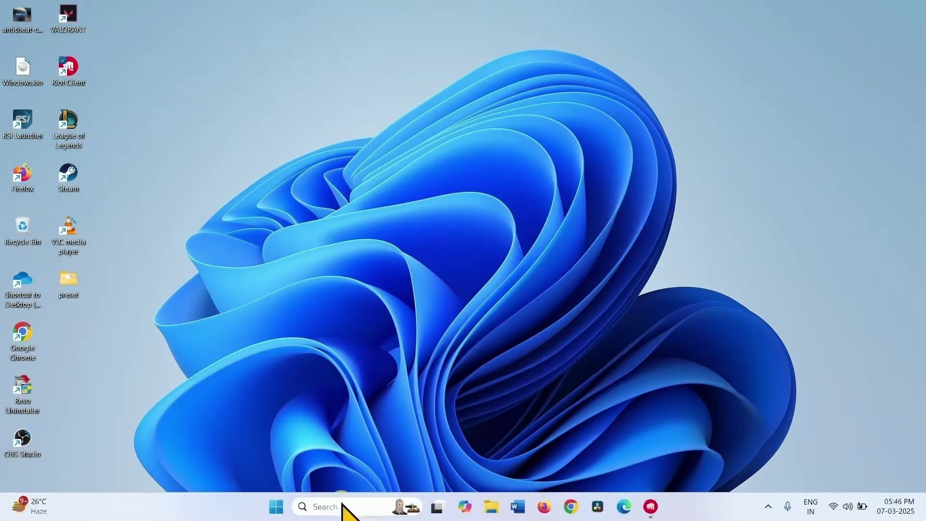
pyautogui.click(341, 506)
pyautogui.write('m')
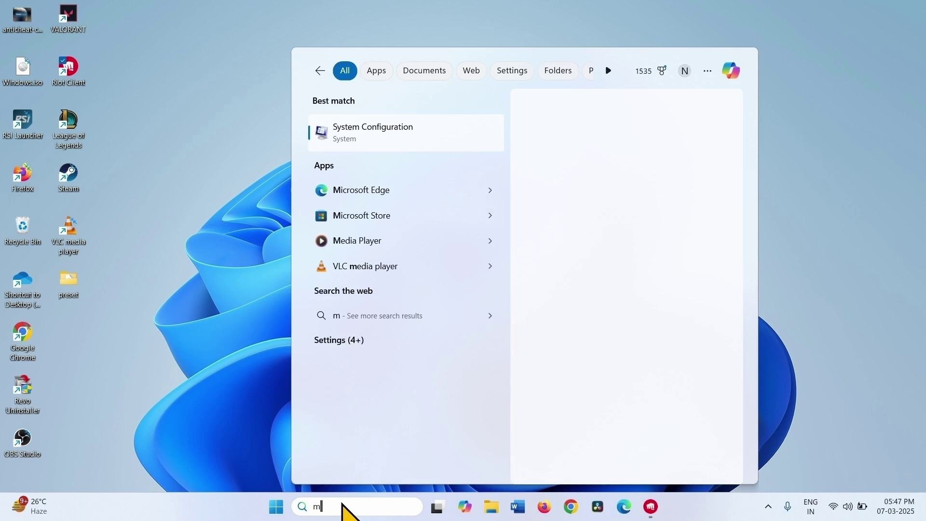
pyautogui.write('sconfig')
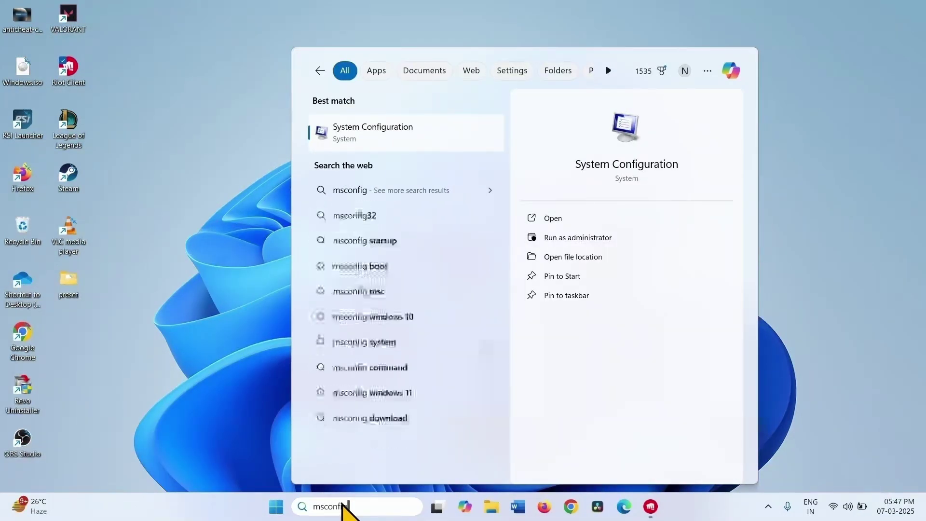
pyautogui.click(370, 138)
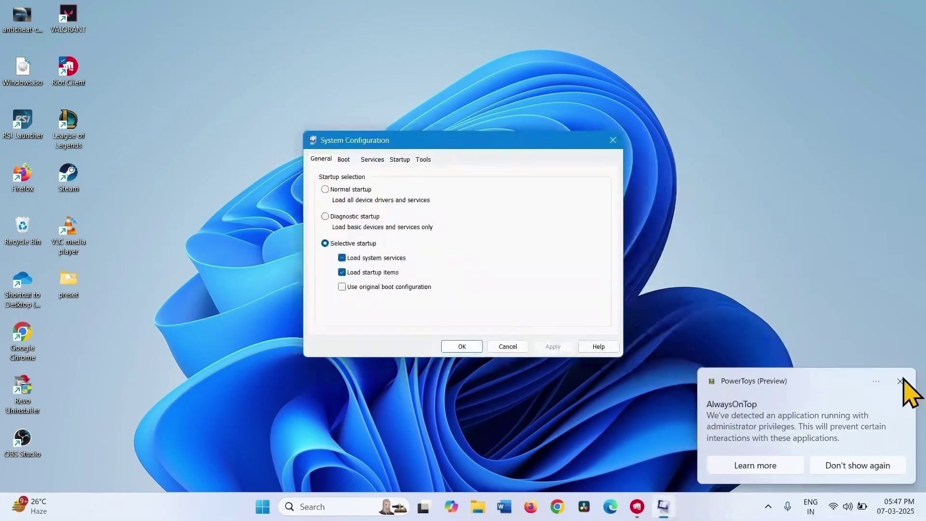
# Tick vgc on the System Configuration Services tab, apply, and close with OK.
pyautogui.click(900, 382)
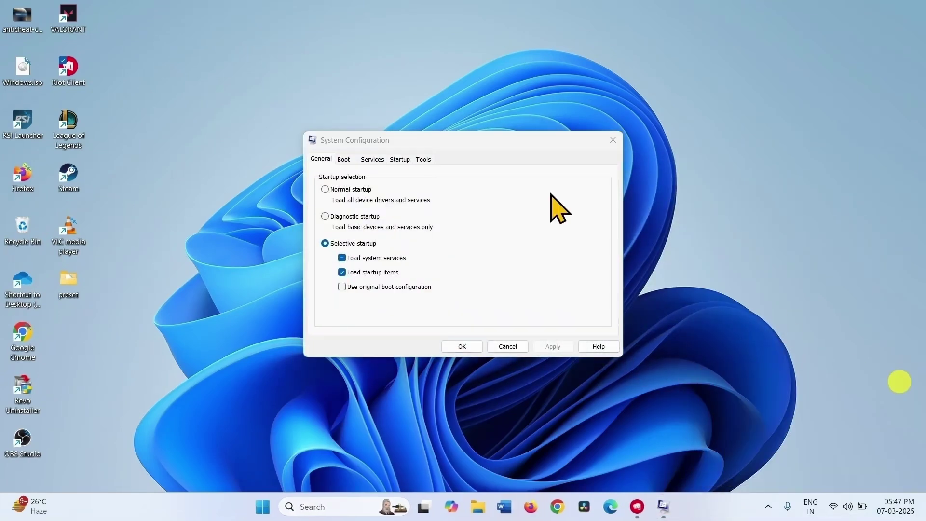
pyautogui.click(372, 164)
pyautogui.scroll(-15, 377, 274)
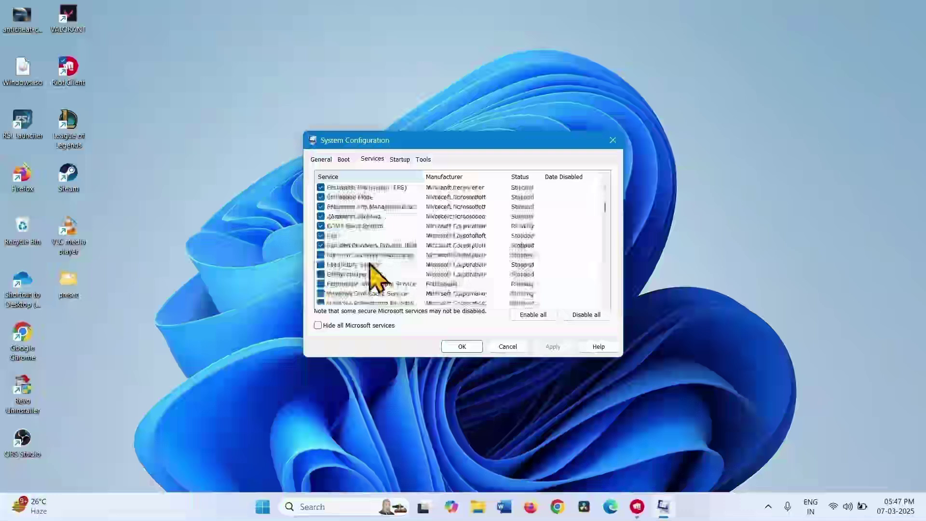
pyautogui.scroll(-15, 373, 276)
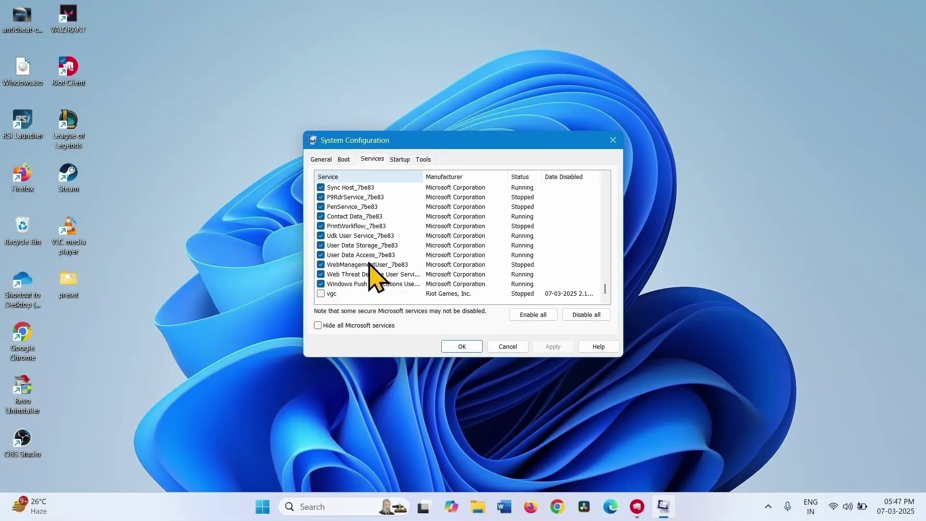
pyautogui.click(320, 294)
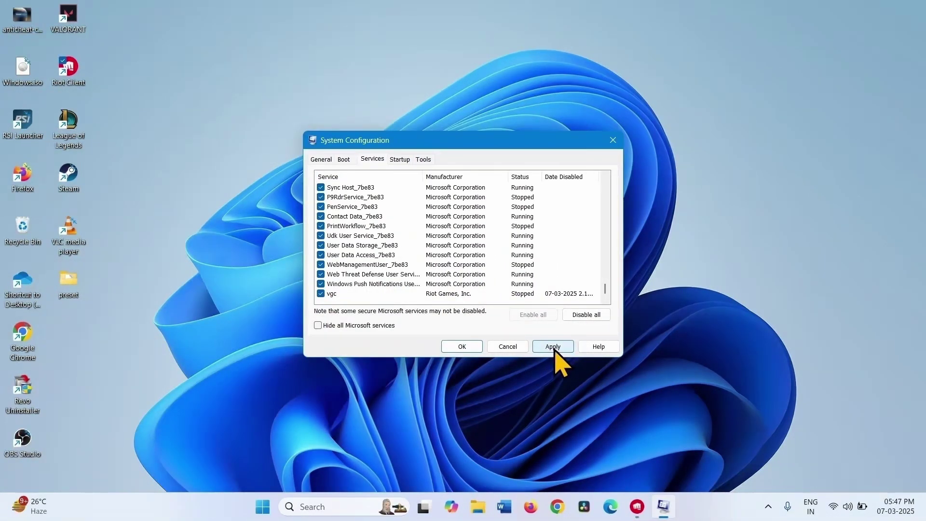
pyautogui.click(555, 351)
pyautogui.click(461, 347)
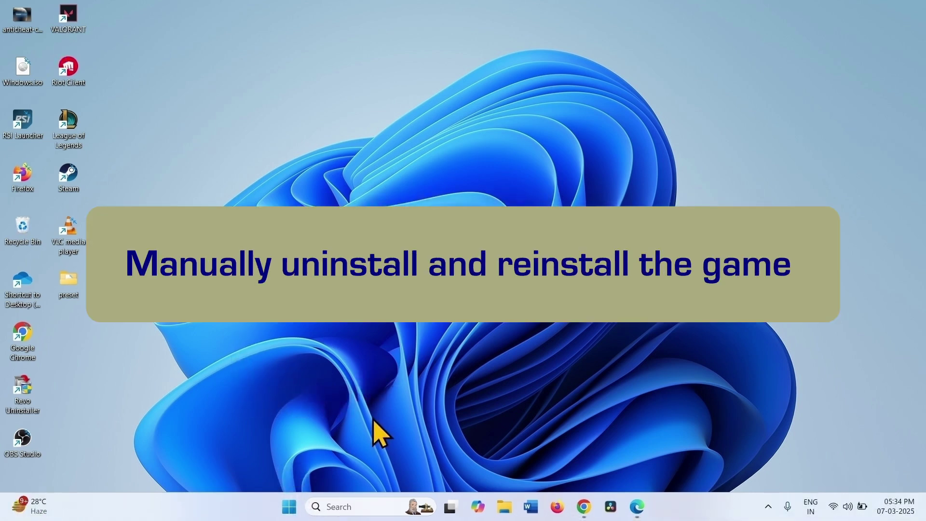
# Launch Command Prompt as administrator from a search for 'cmd'.
pyautogui.click(343, 508)
pyautogui.write('cmd')
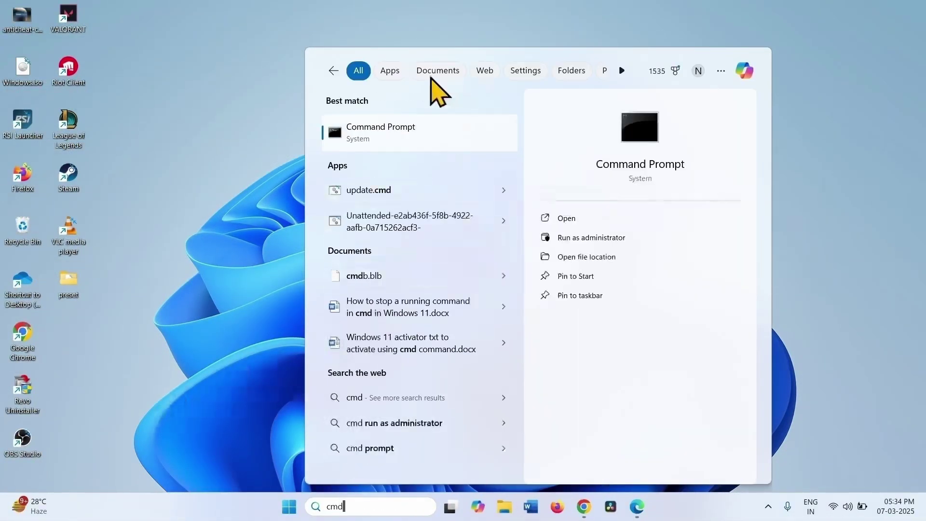
pyautogui.rightClick(360, 135)
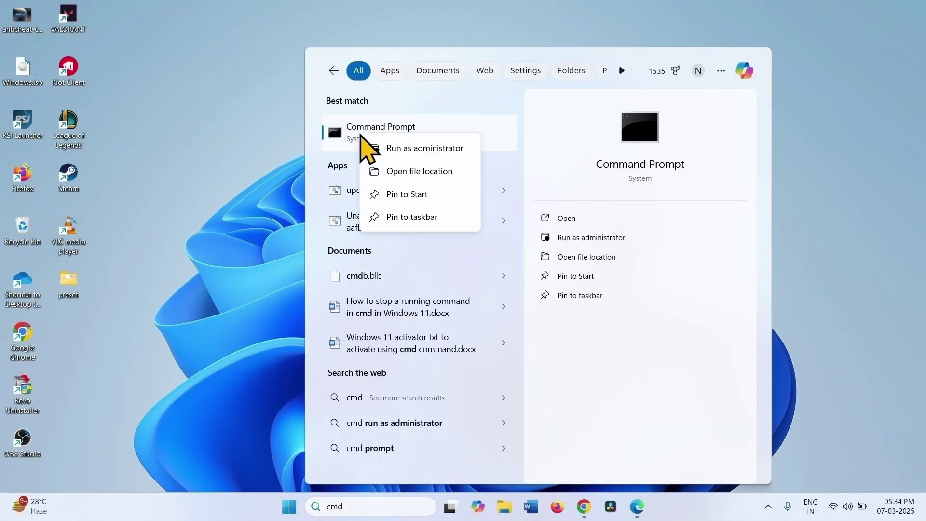
pyautogui.click(385, 151)
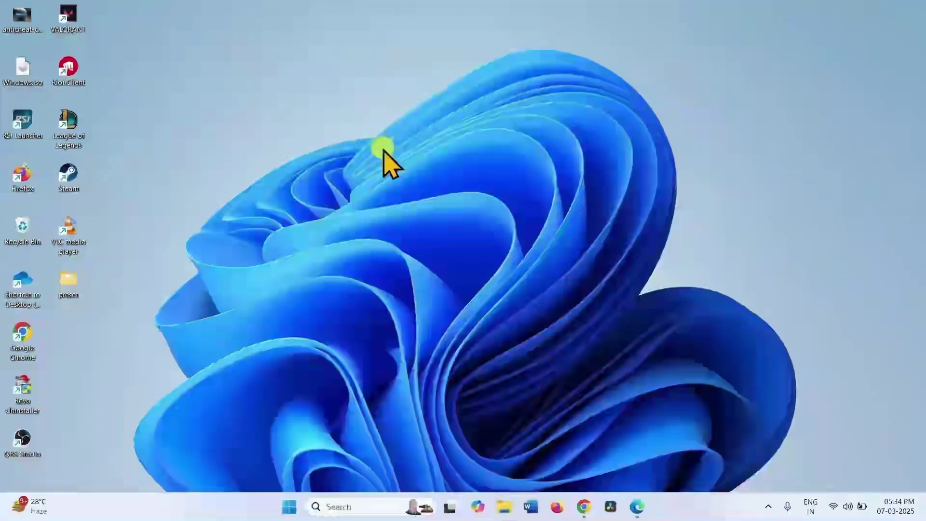
pyautogui.click(397, 355)
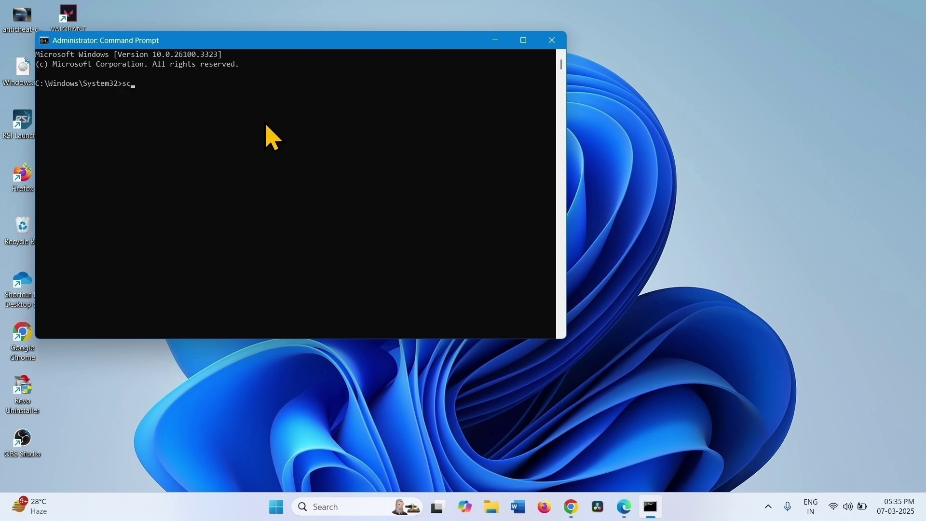
# Run 'sc delete vgk' and 'sc delete vgc' to remove both Vanguard services.
pyautogui.write('sc delete vgk')
pyautogui.press('Return')
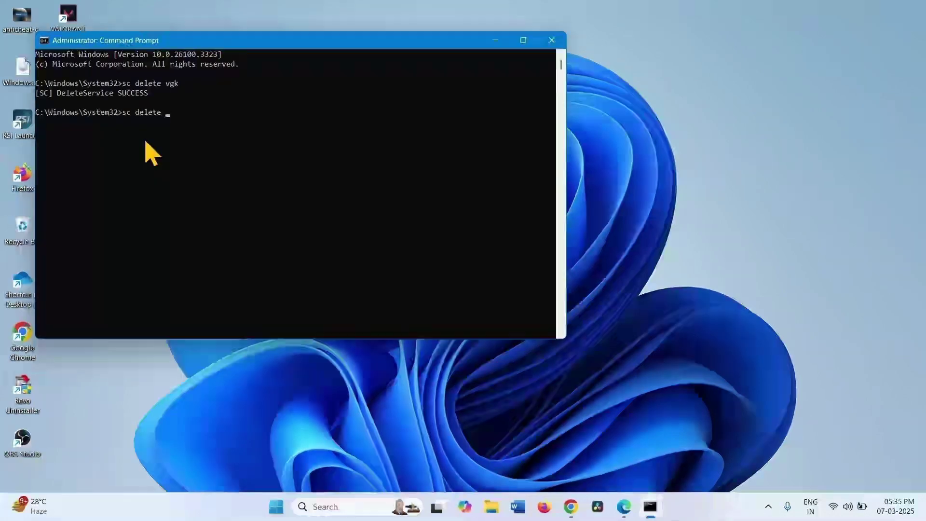
pyautogui.write('vgc')
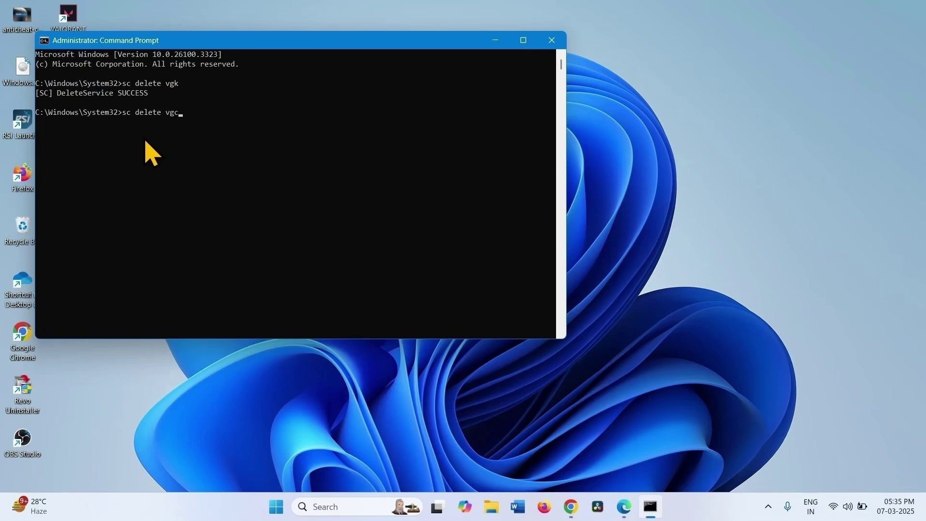
pyautogui.press('Return')
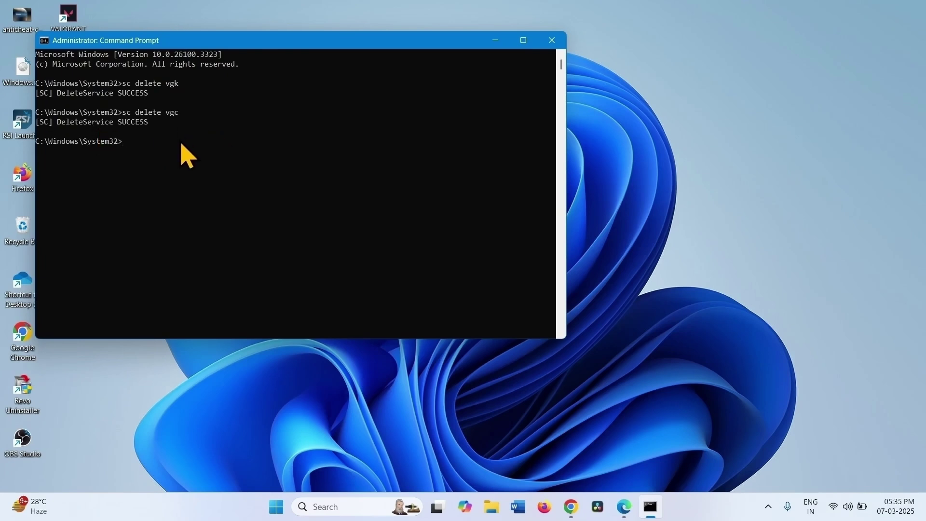
# Close Command Prompt and open Task Manager from the taskbar menu.
pyautogui.click(551, 45)
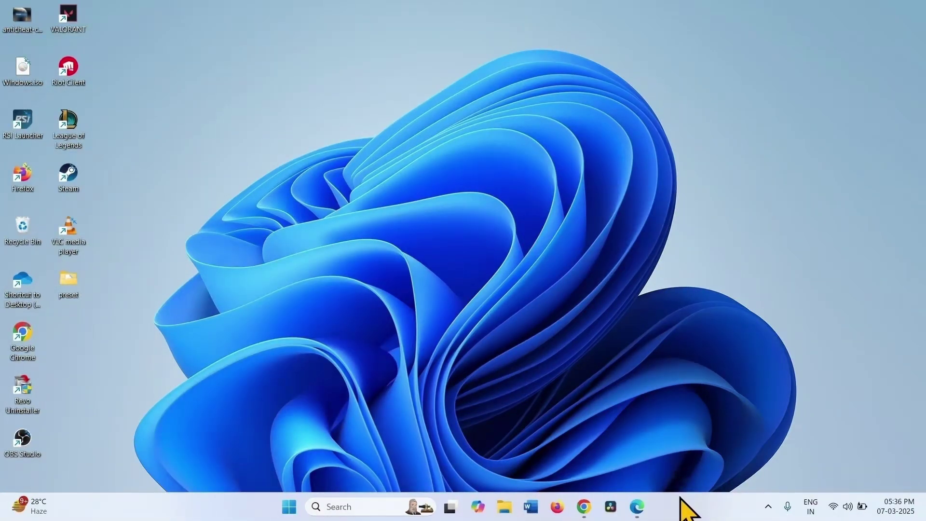
pyautogui.rightClick(689, 514)
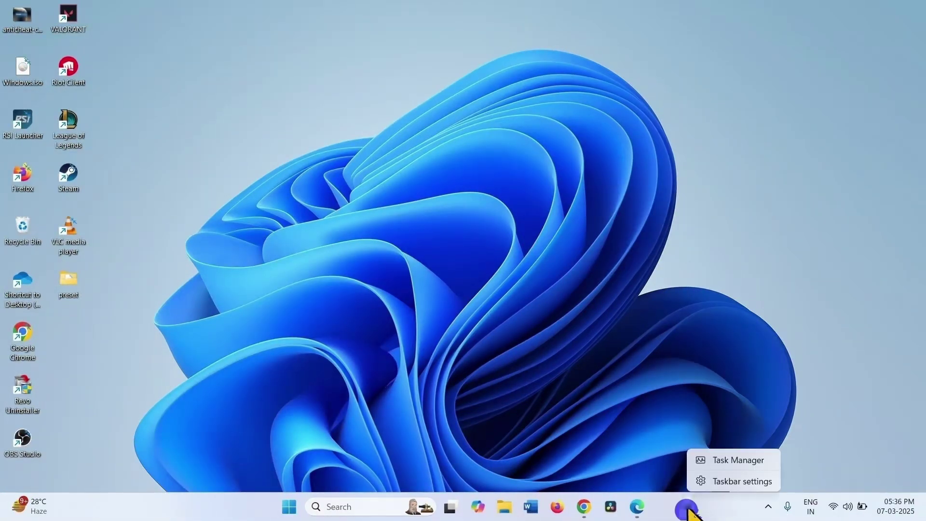
pyautogui.click(709, 462)
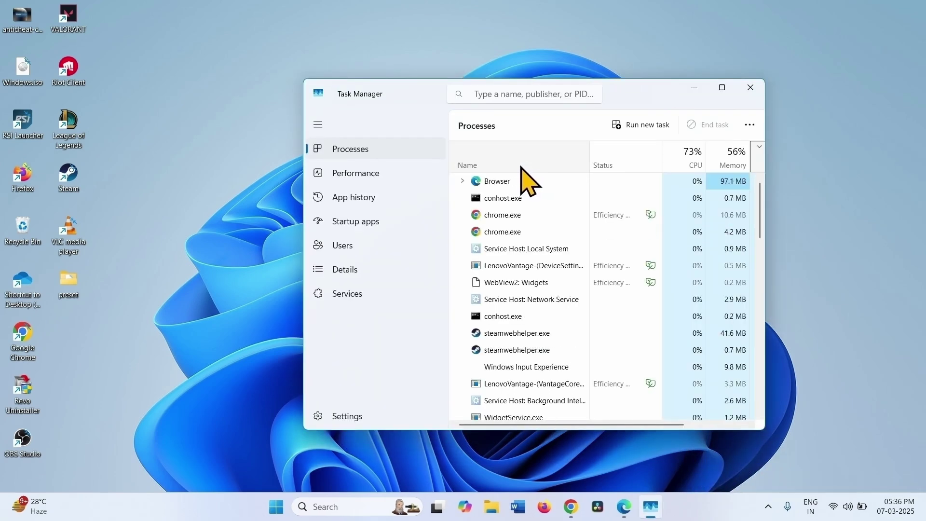
# Disable vgtray.exe and RiotClientServices.exe under Startup apps, then close Task Manager.
pyautogui.click(367, 236)
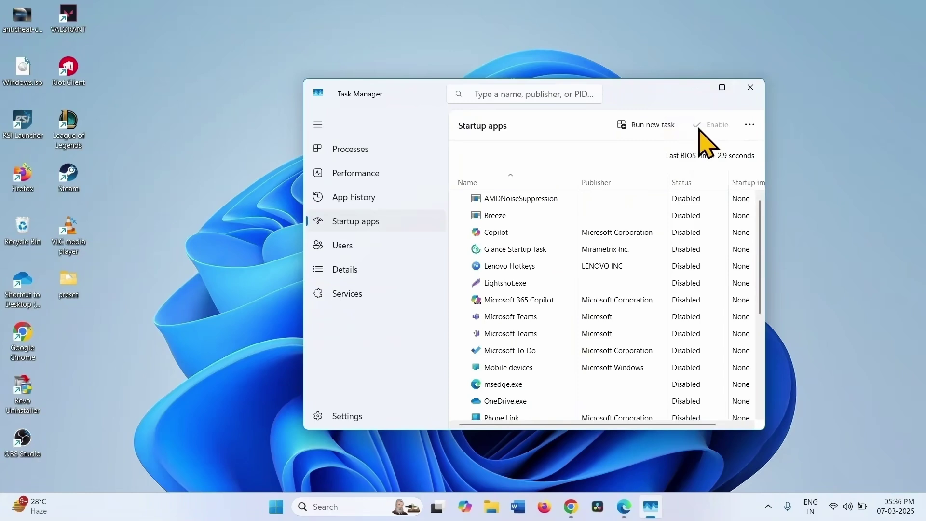
pyautogui.click(723, 87)
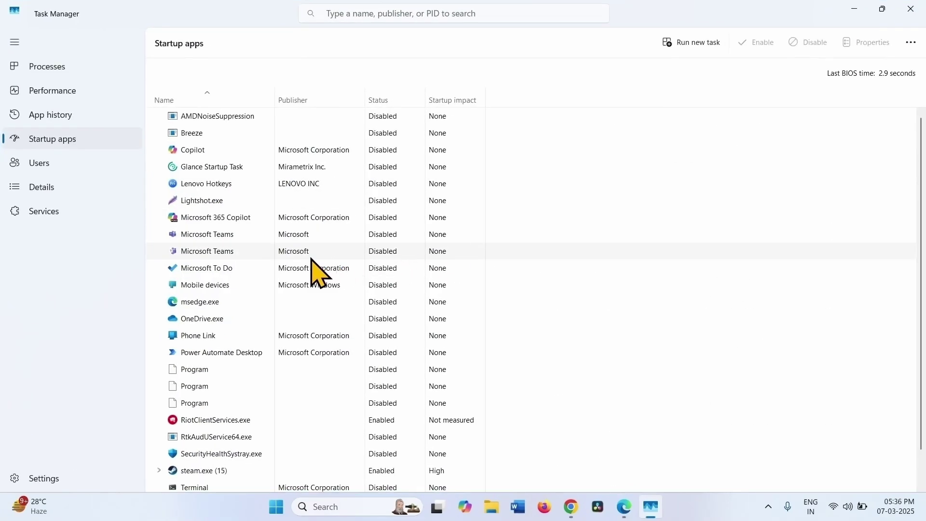
pyautogui.scroll(-3, 193, 434)
pyautogui.click(188, 450)
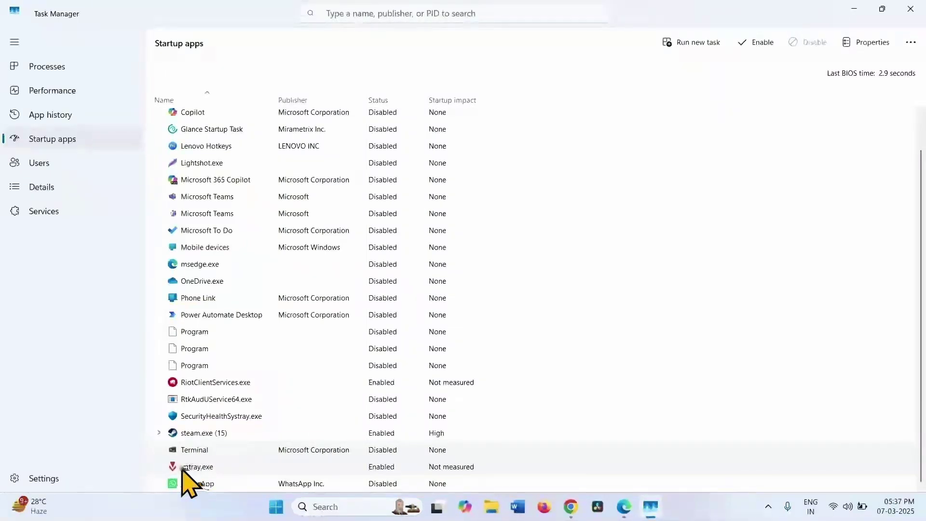
pyautogui.rightClick(206, 472)
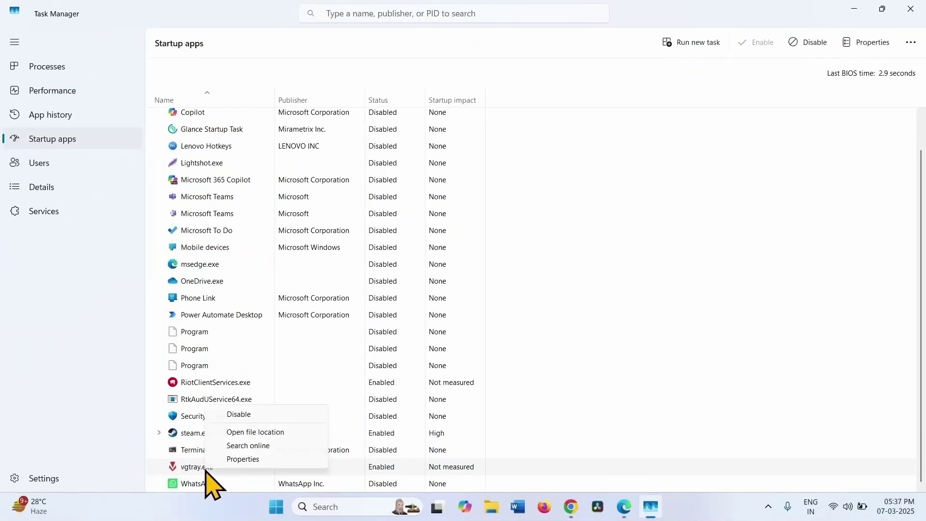
pyautogui.click(230, 416)
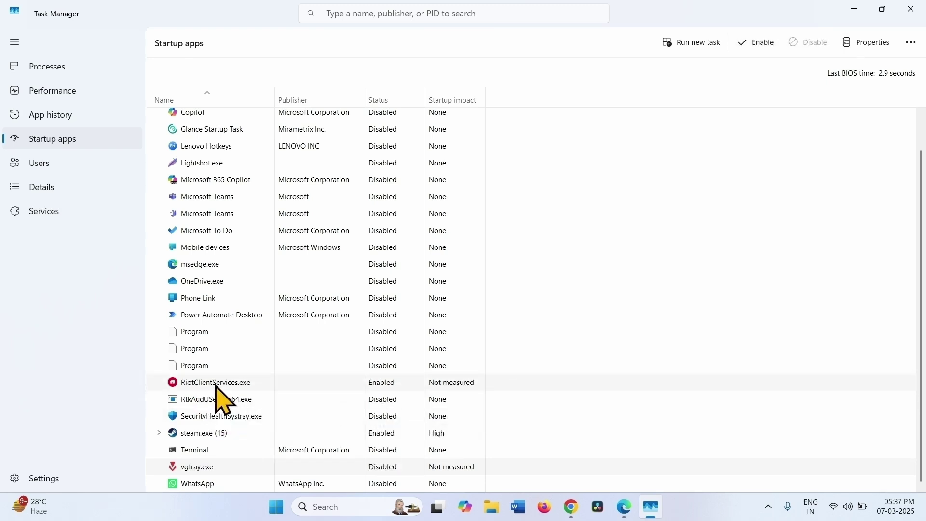
pyautogui.rightClick(233, 385)
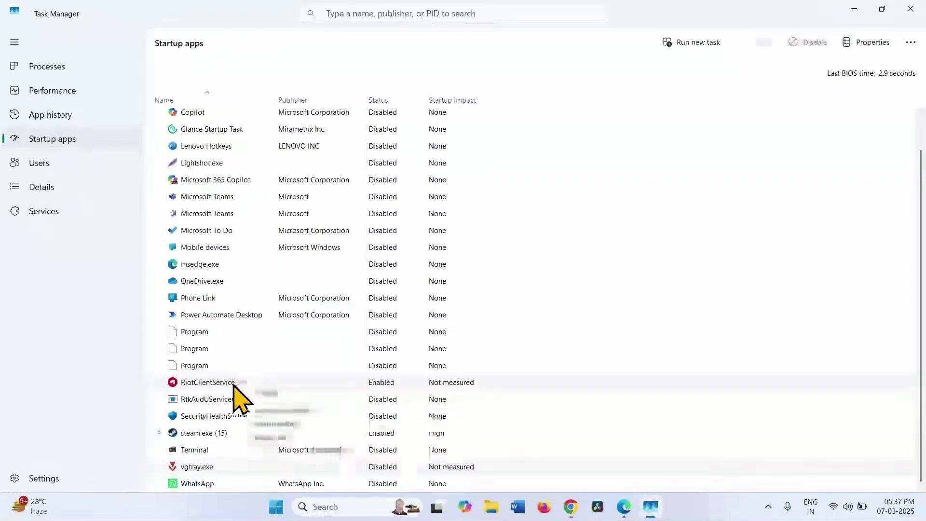
pyautogui.click(260, 399)
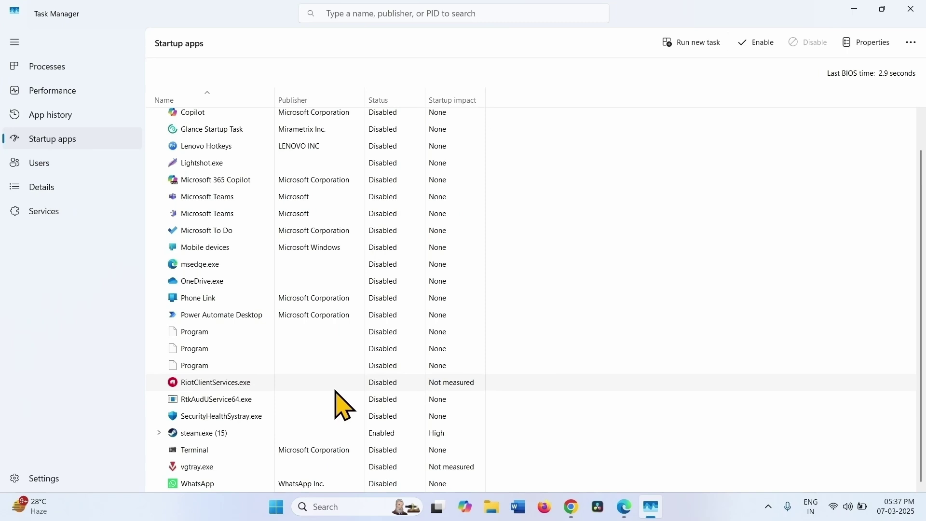
pyautogui.click(912, 11)
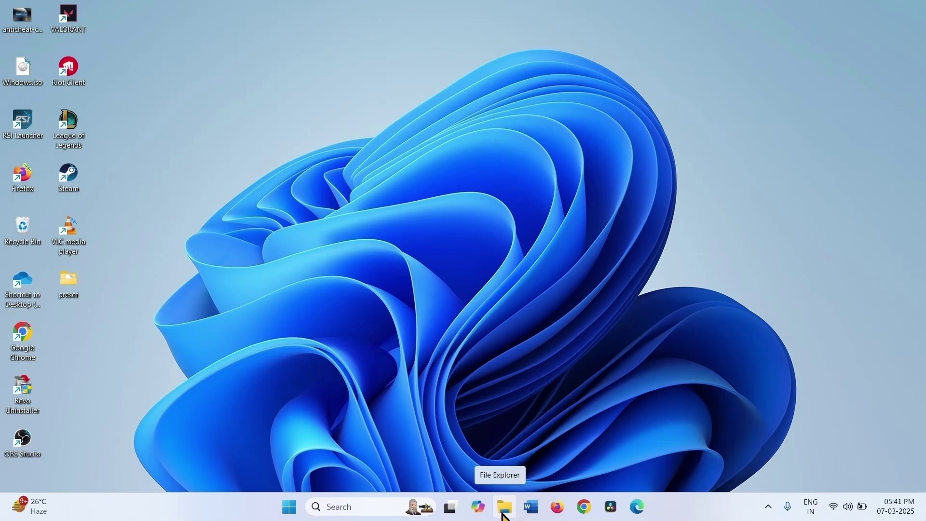
# Delete the Riot Vanguard folder from C:\Program Files, granting administrator permission.
pyautogui.click(504, 507)
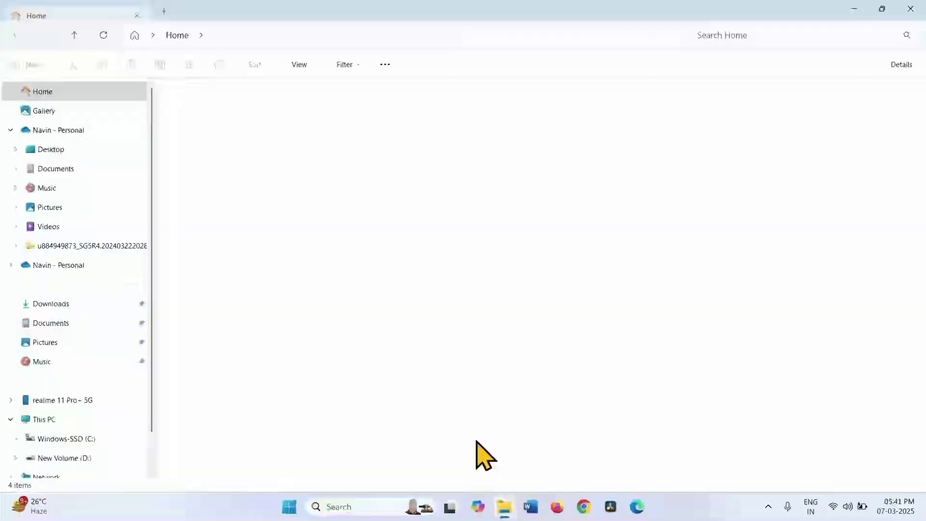
pyautogui.click(54, 439)
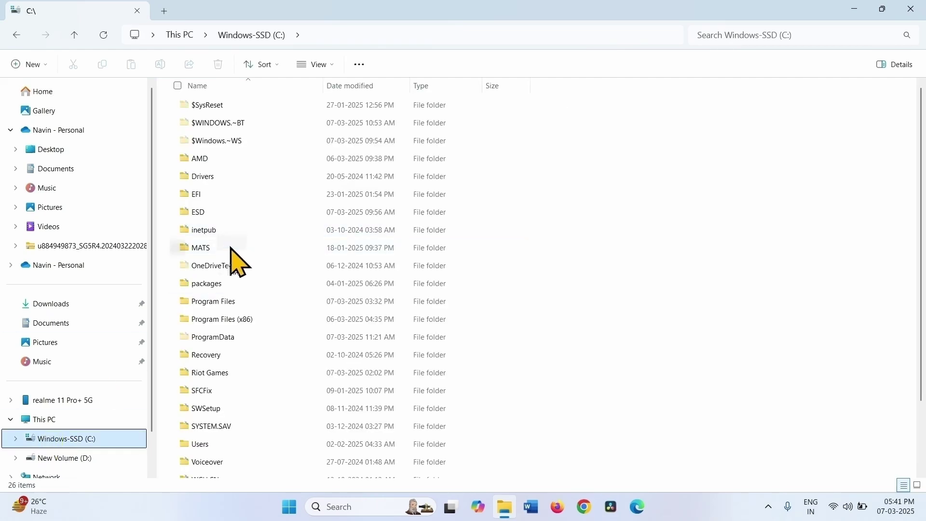
pyautogui.doubleClick(219, 302)
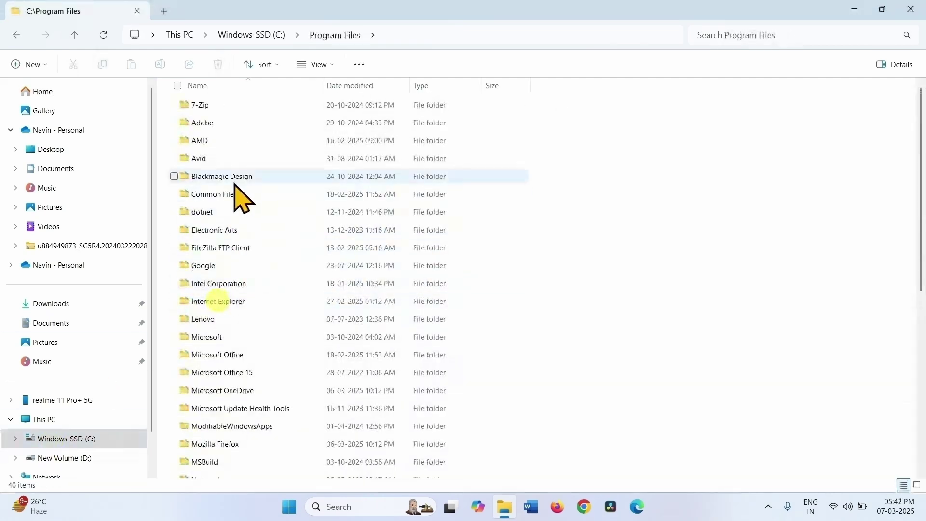
pyautogui.scroll(-6, 220, 328)
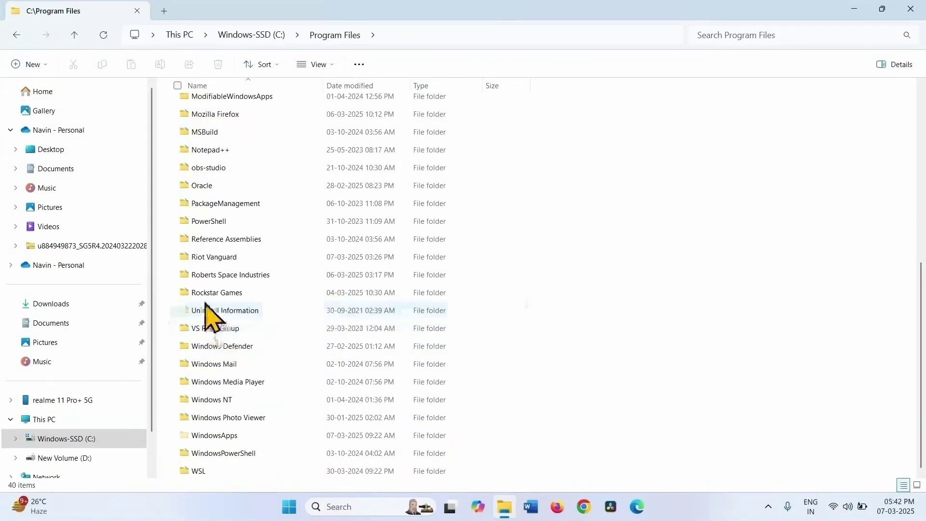
pyautogui.click(212, 265)
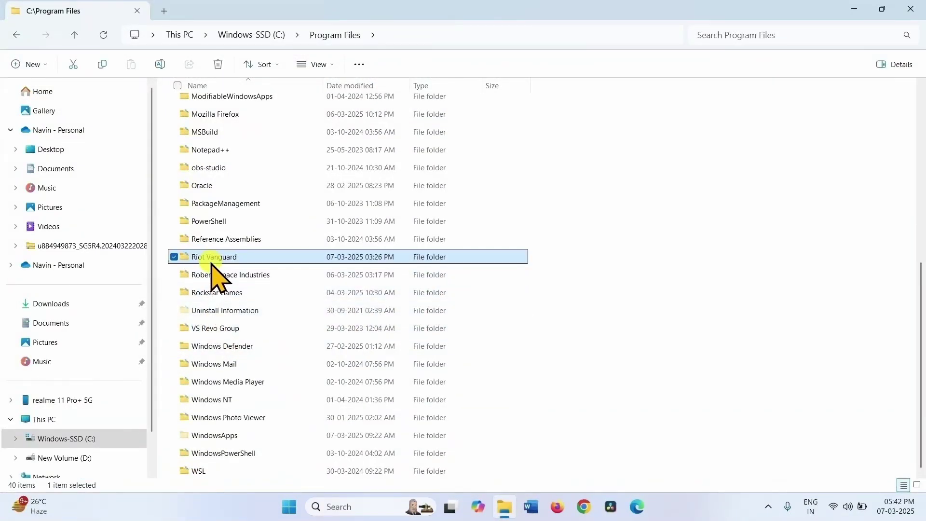
pyautogui.click(218, 64)
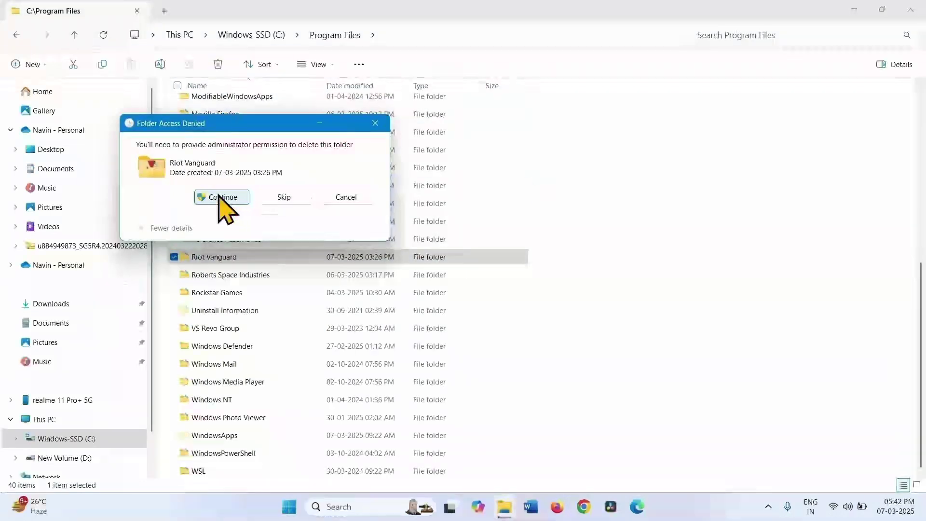
pyautogui.click(220, 197)
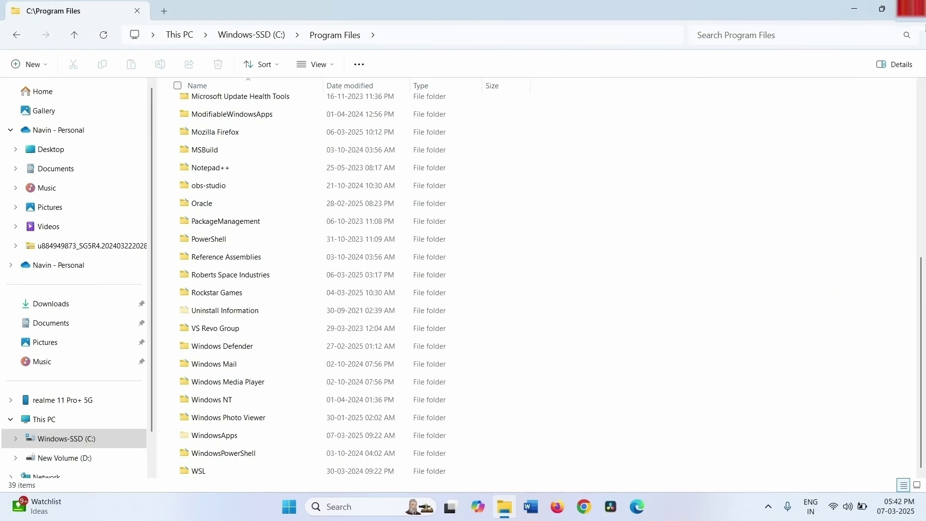
# Close File Explorer and launch Riot Client from its desktop shortcut.
pyautogui.click(916, 7)
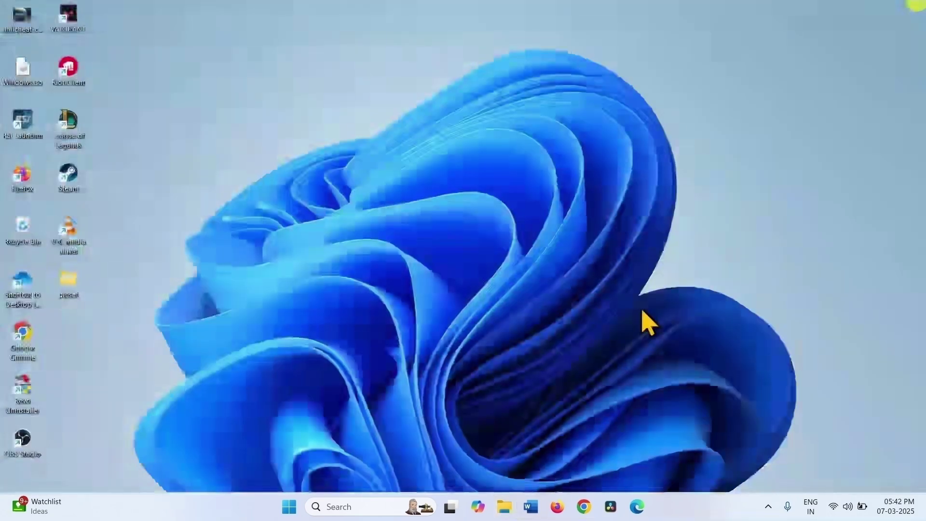
pyautogui.rightClick(72, 77)
pyautogui.click(103, 119)
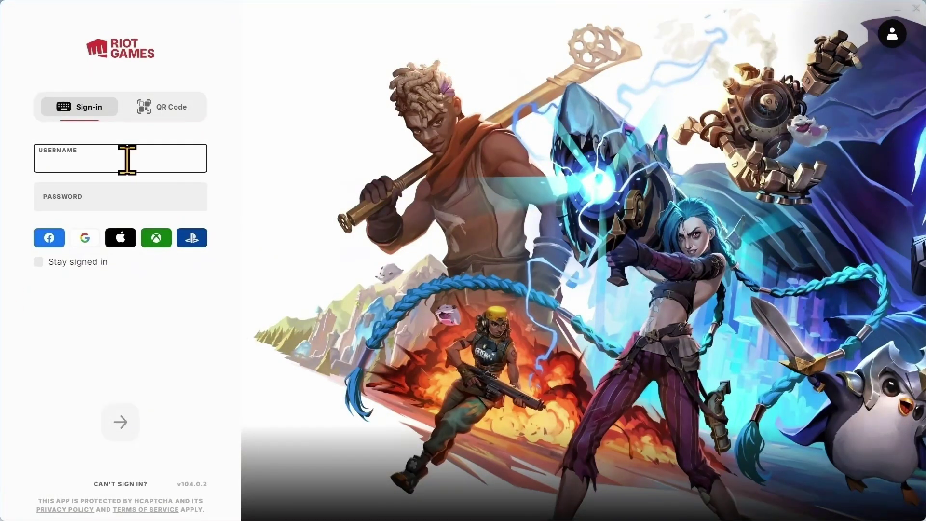
# Sign in to Riot Client by pasting the account username and password.
pyautogui.click(127, 160)
pyautogui.hotkey('ctrl', 'v')
pyautogui.click(97, 203)
pyautogui.hotkey('ctrl', 'v')
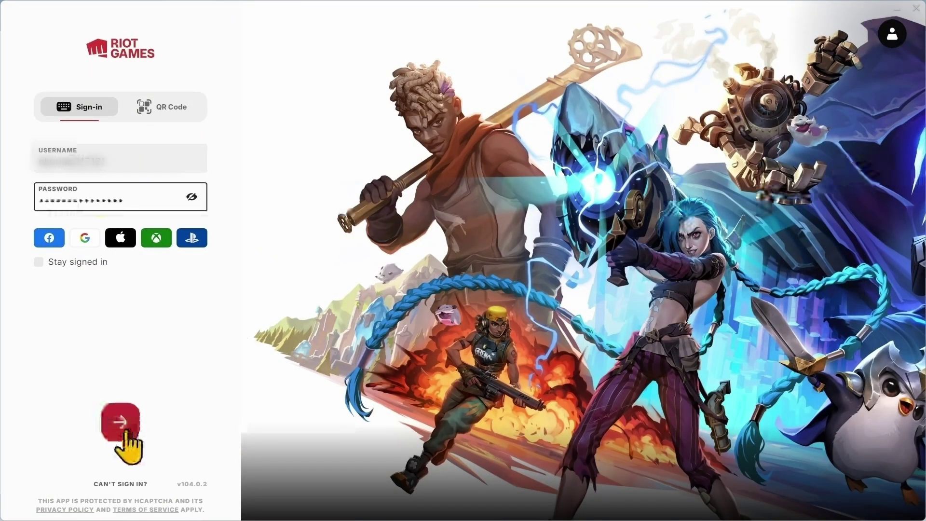
pyautogui.click(120, 424)
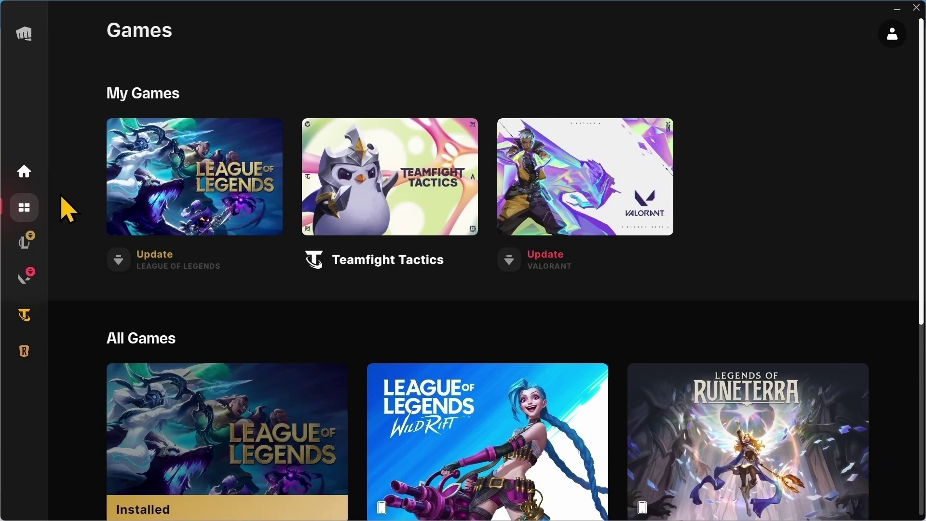
# Update League of Legends in Riot Client to reinstall Vanguard, approving the administrator prompt.
pyautogui.click(149, 255)
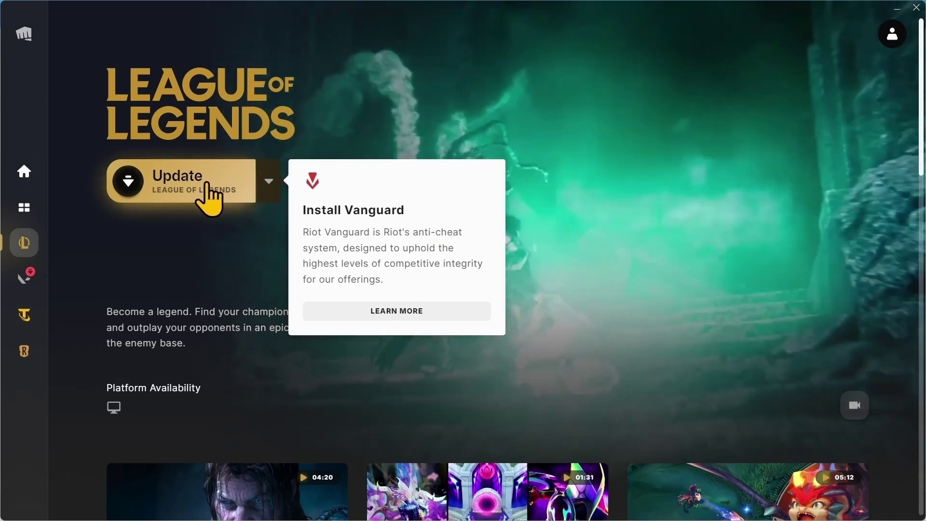
pyautogui.click(209, 198)
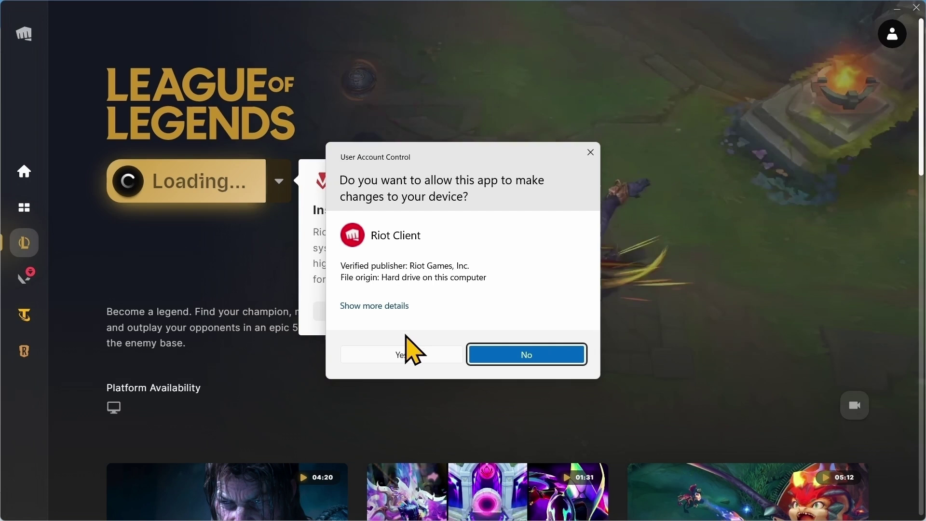
pyautogui.click(402, 356)
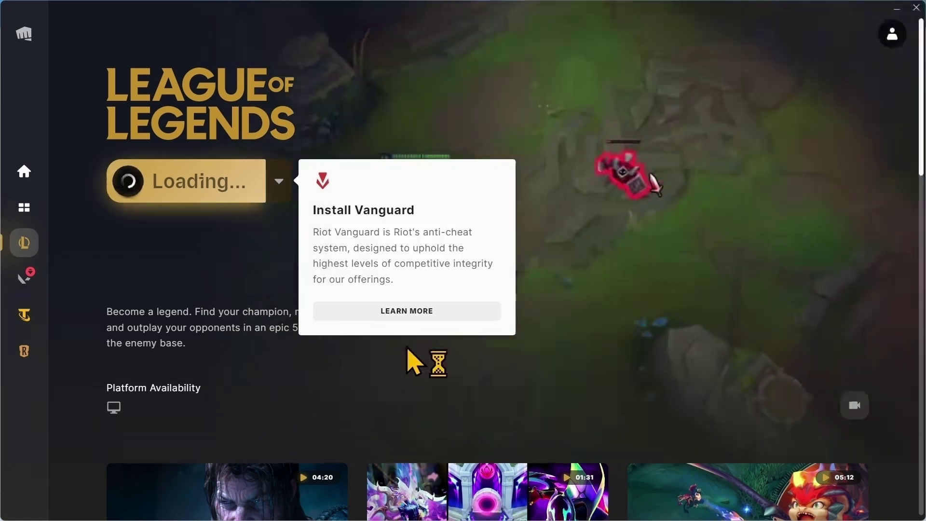